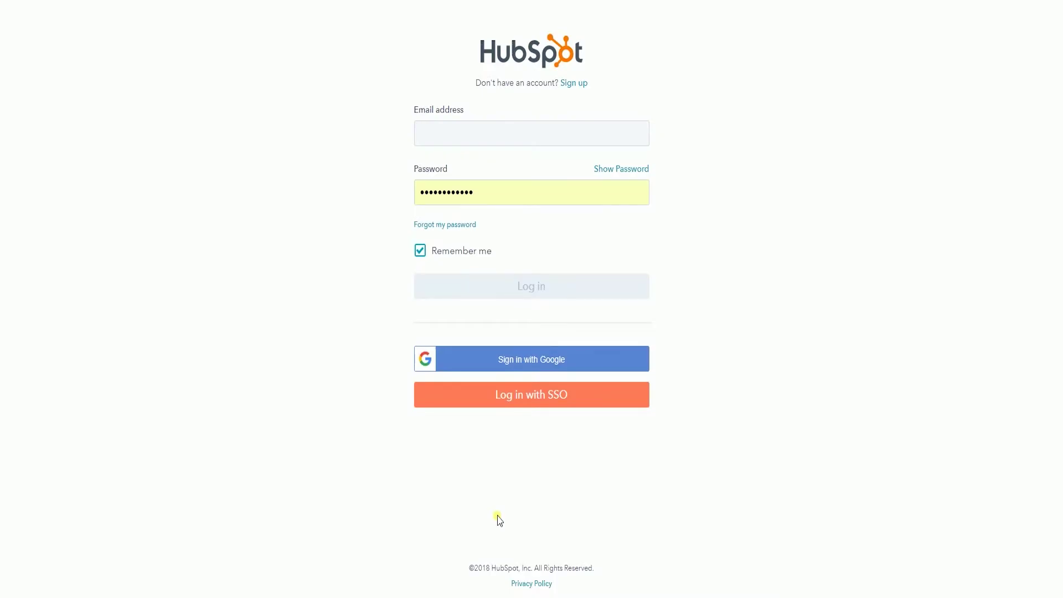
- Sign in to HubSpot with the account e-mail address
click(532, 134)
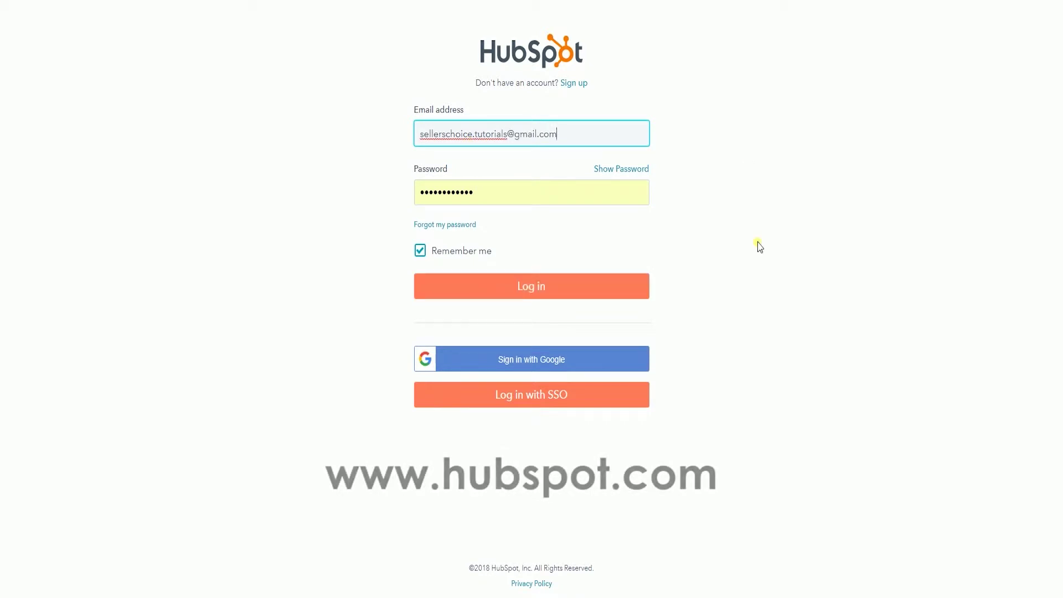
click(760, 247)
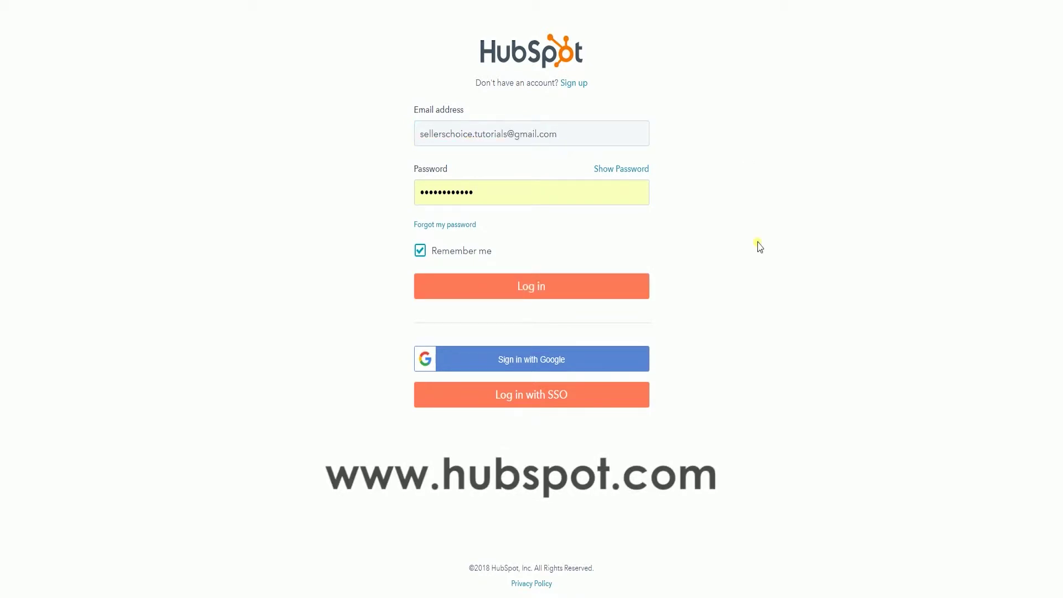
click(595, 296)
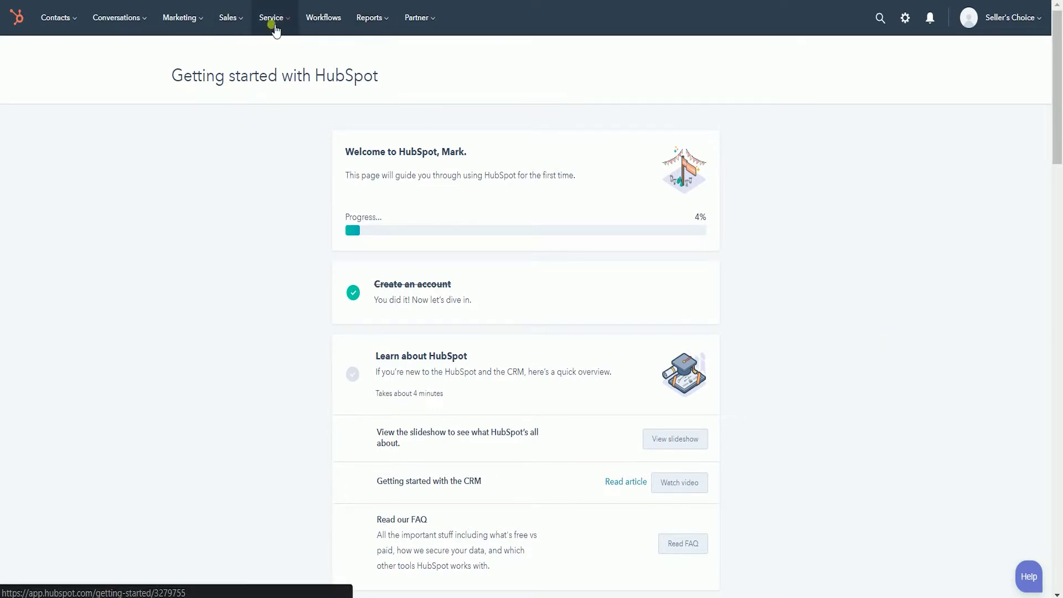
- Go to Marketing > Website > Landing Pages to list the existing pages
click(192, 32)
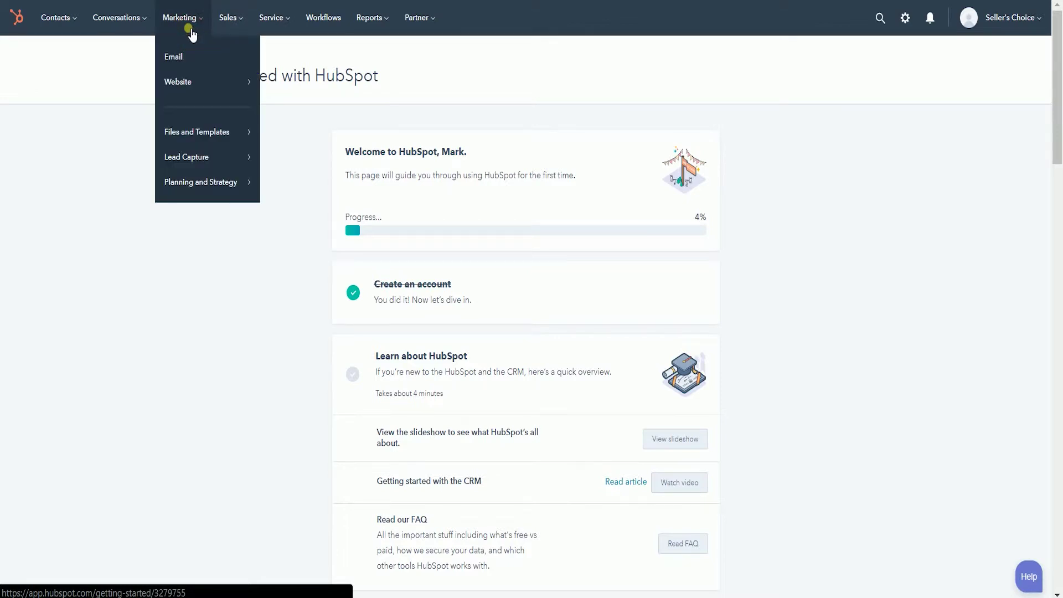
mouse_move(223, 83)
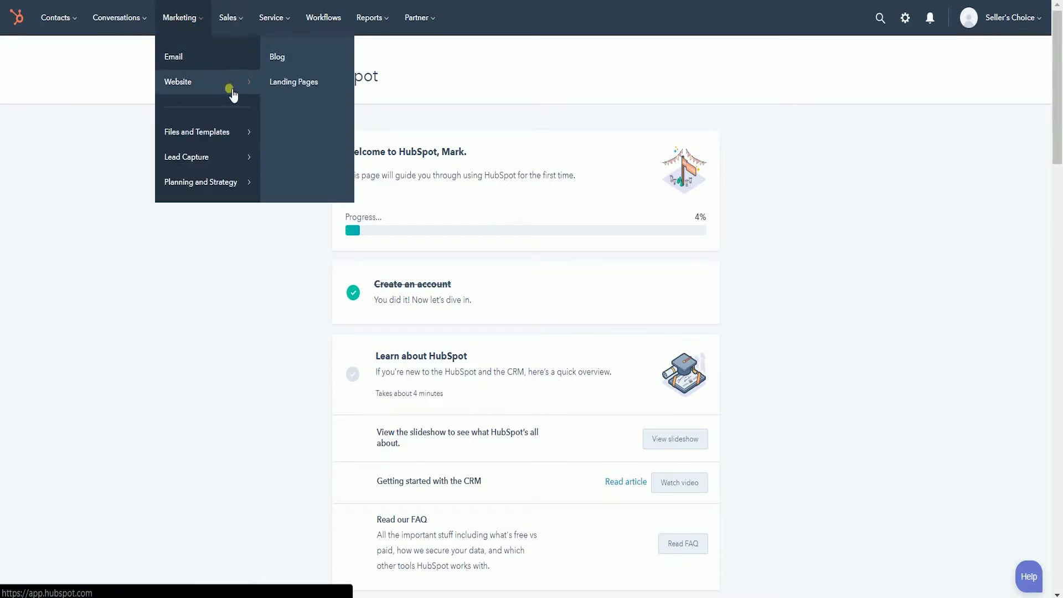
click(324, 82)
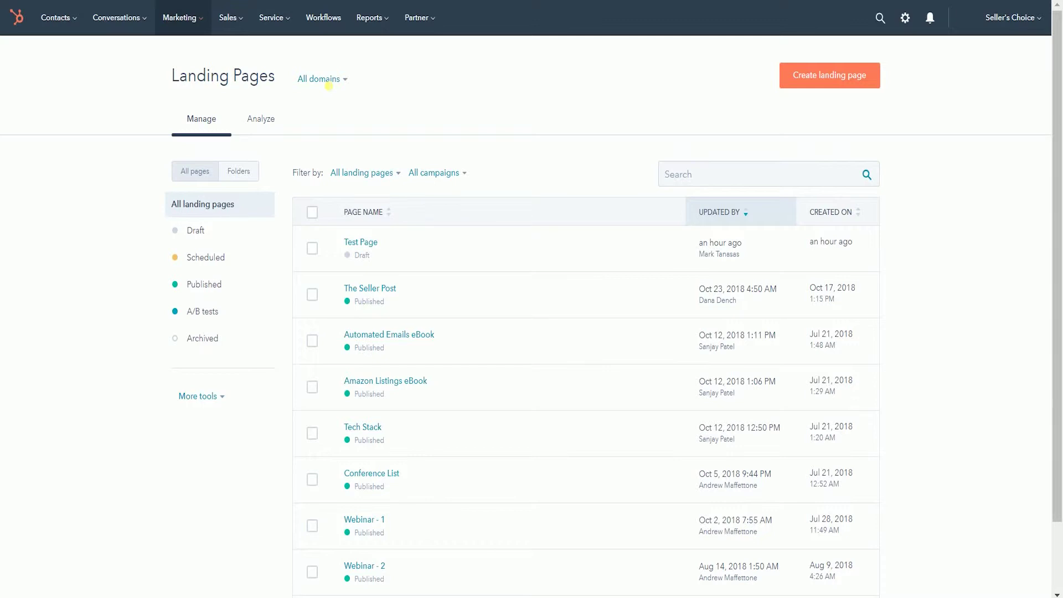
- Edit the draft Test Page and scroll down to its 'Drop us a line' contact form
click(850, 81)
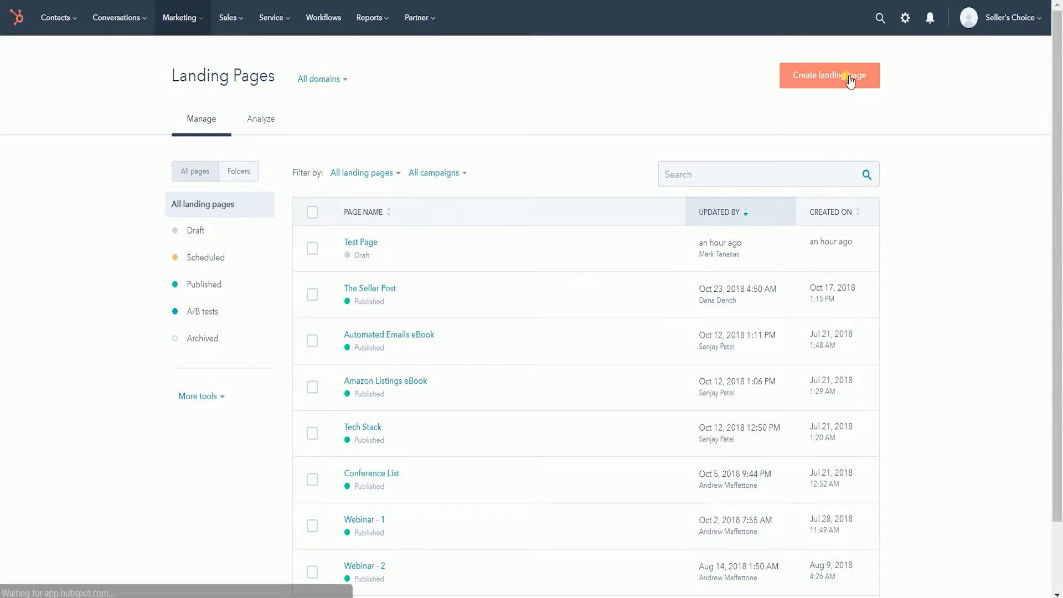
mouse_move(637, 252)
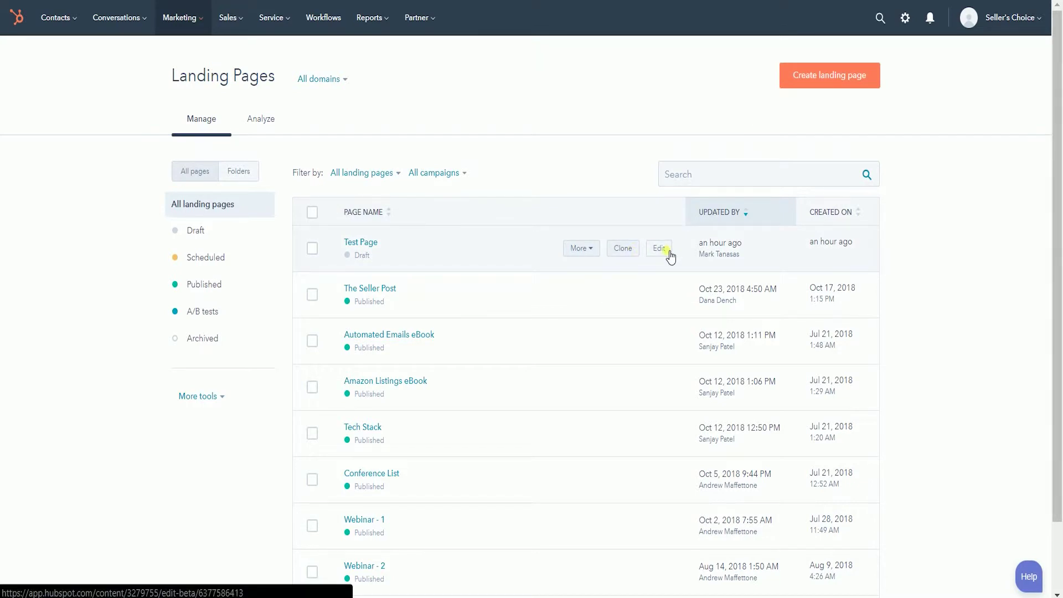
click(659, 249)
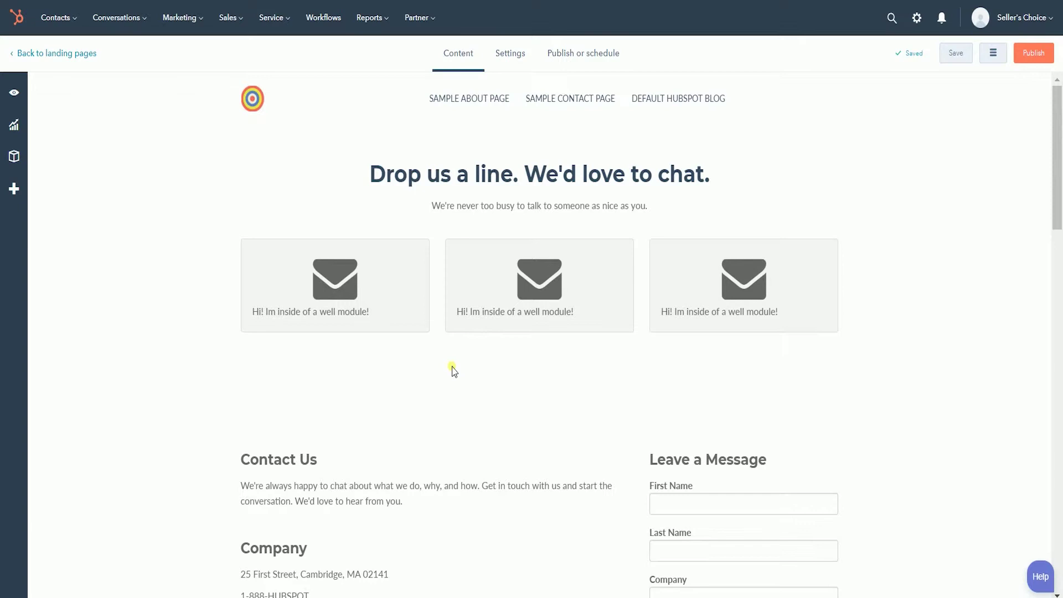
click(451, 396)
scroll(387, 371, down, 2)
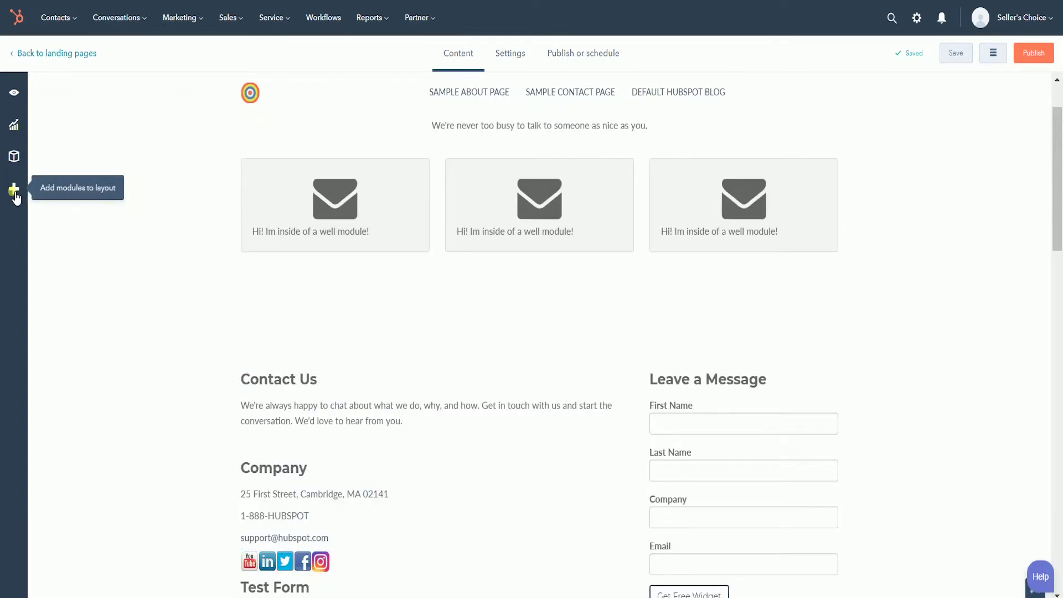
- Drag a Form module above the Contact Us section and open its settings
click(14, 188)
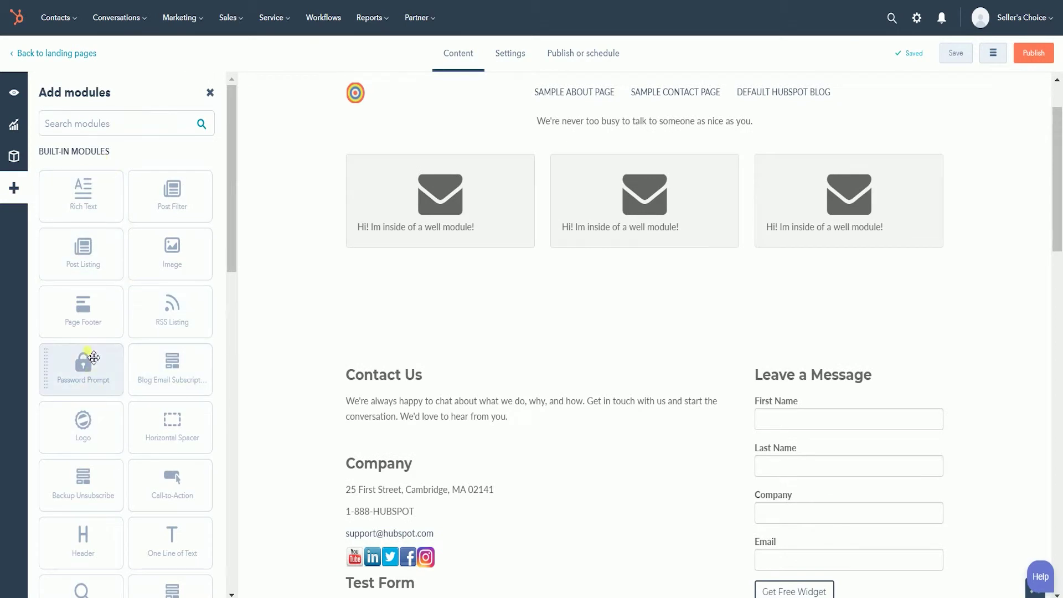
scroll(166, 342, down, 3)
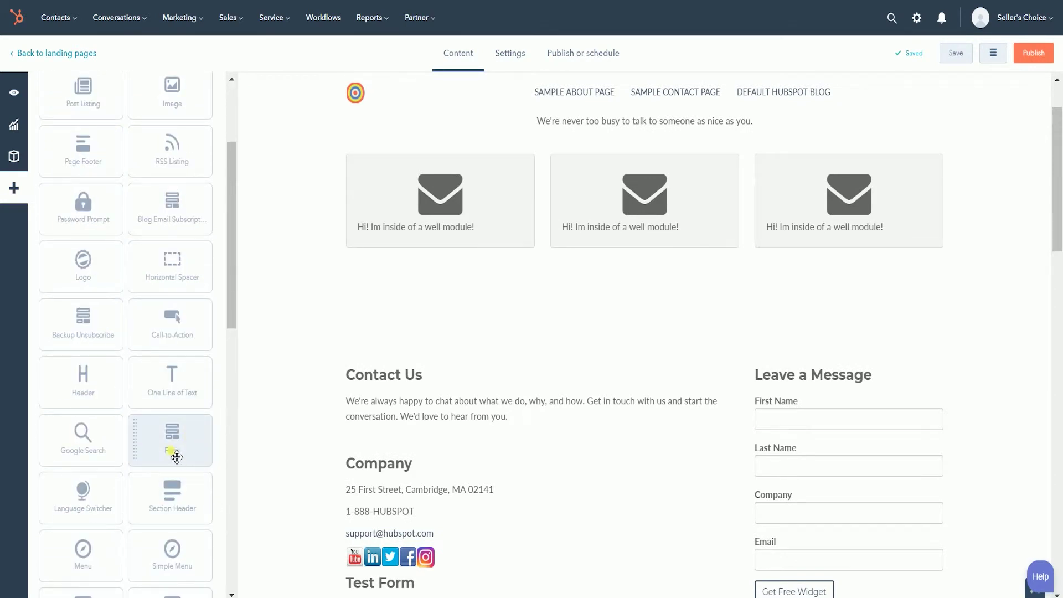
drag(182, 448, 378, 387)
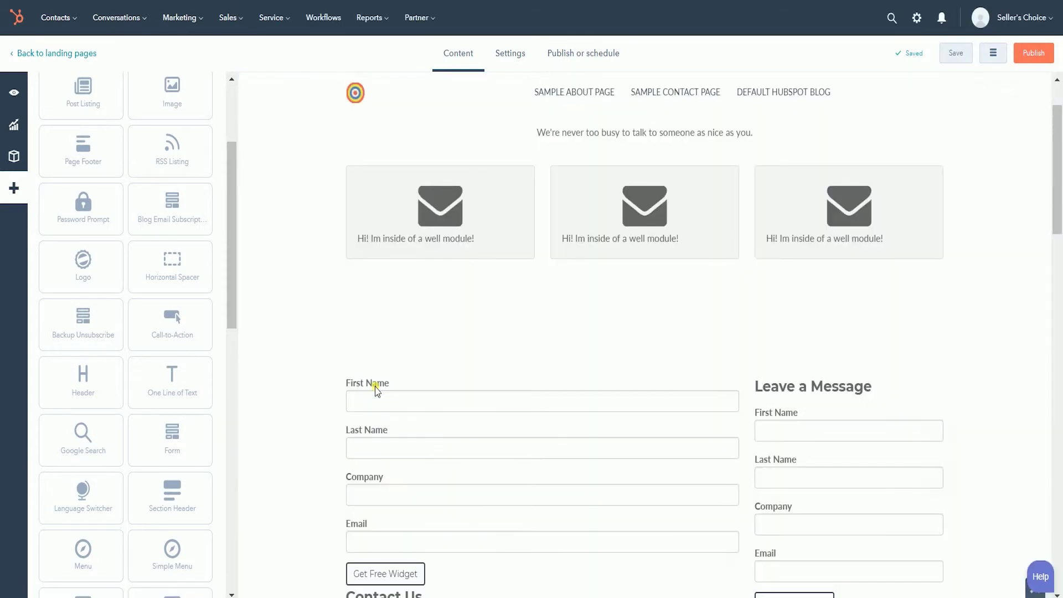
scroll(640, 397, down, 2)
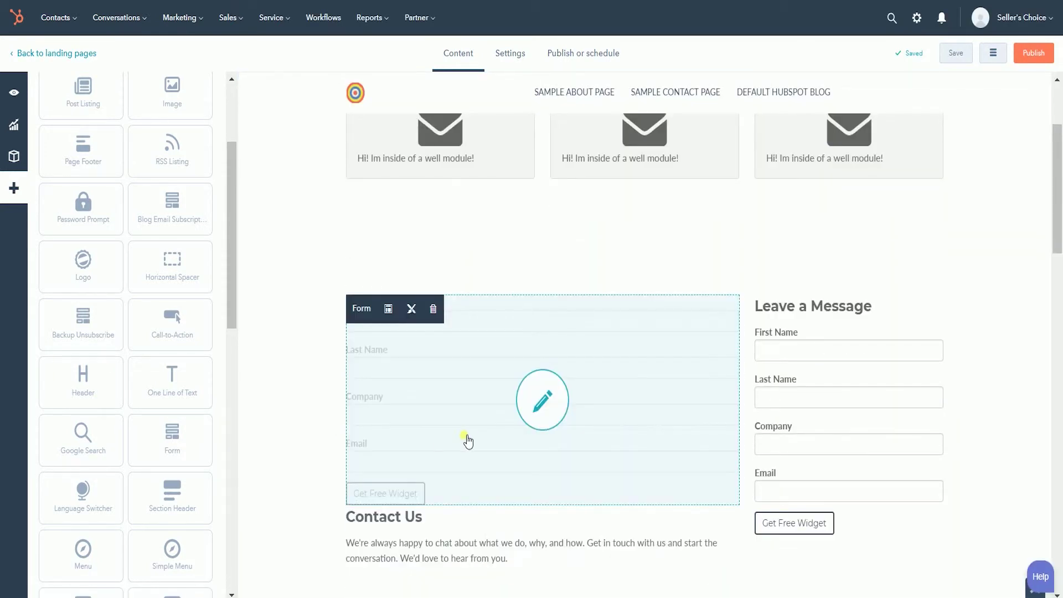
click(474, 440)
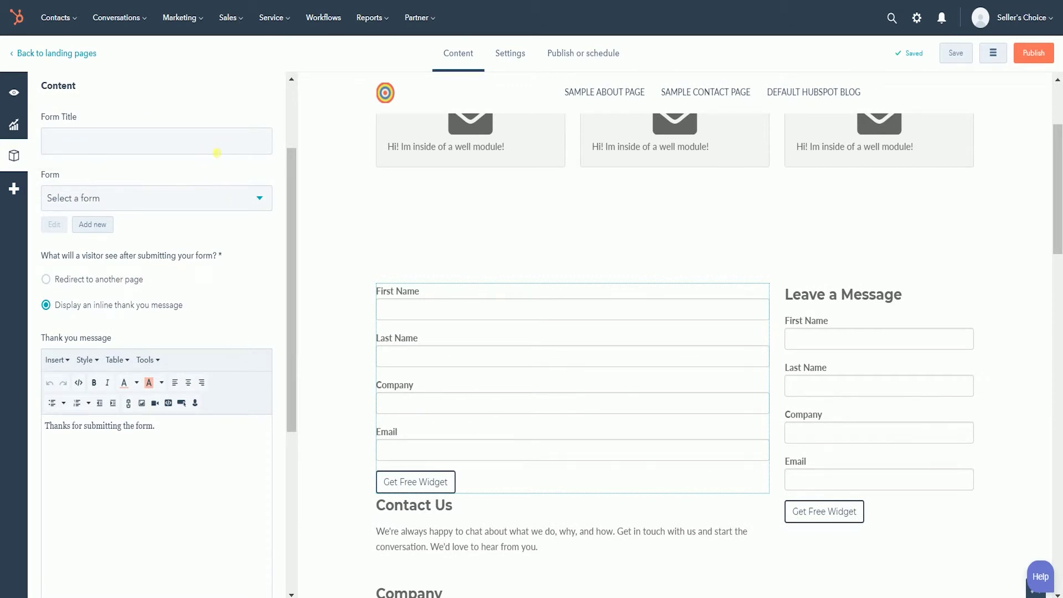
- Title the form module 'Testing Smart Form' and select the Website Contact form
click(216, 153)
text(Testing Smart Form)
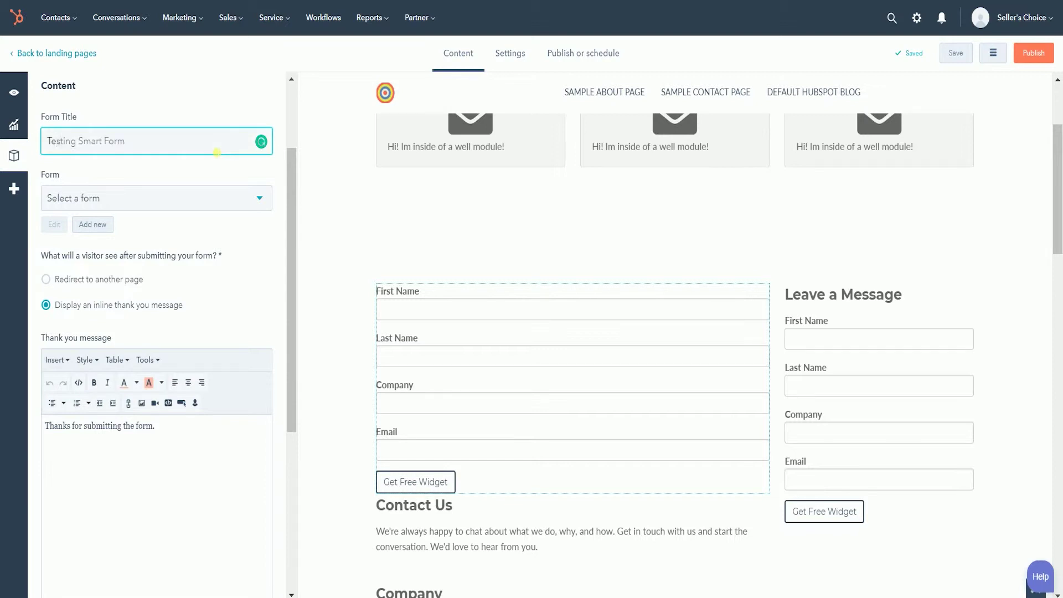
click(213, 175)
click(243, 201)
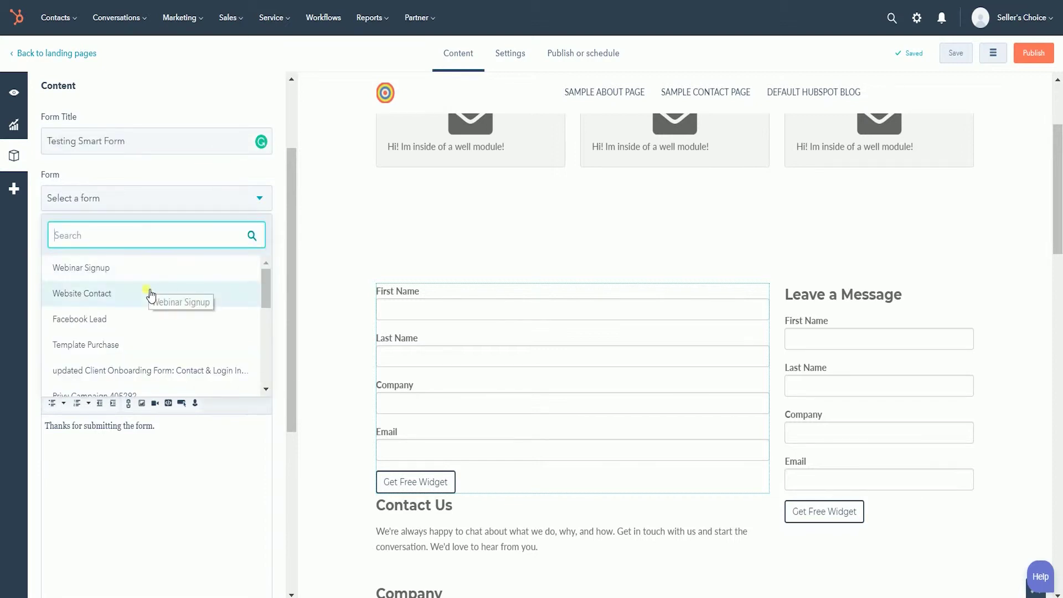
click(161, 319)
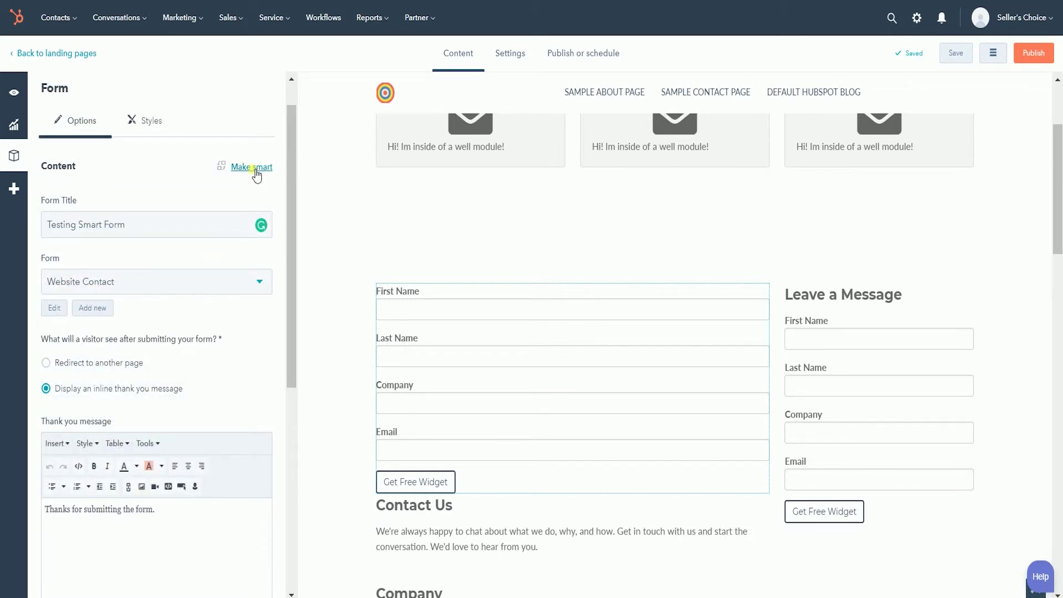
- Make the form smart with a Referral source rule for Social media, All social sites
click(255, 168)
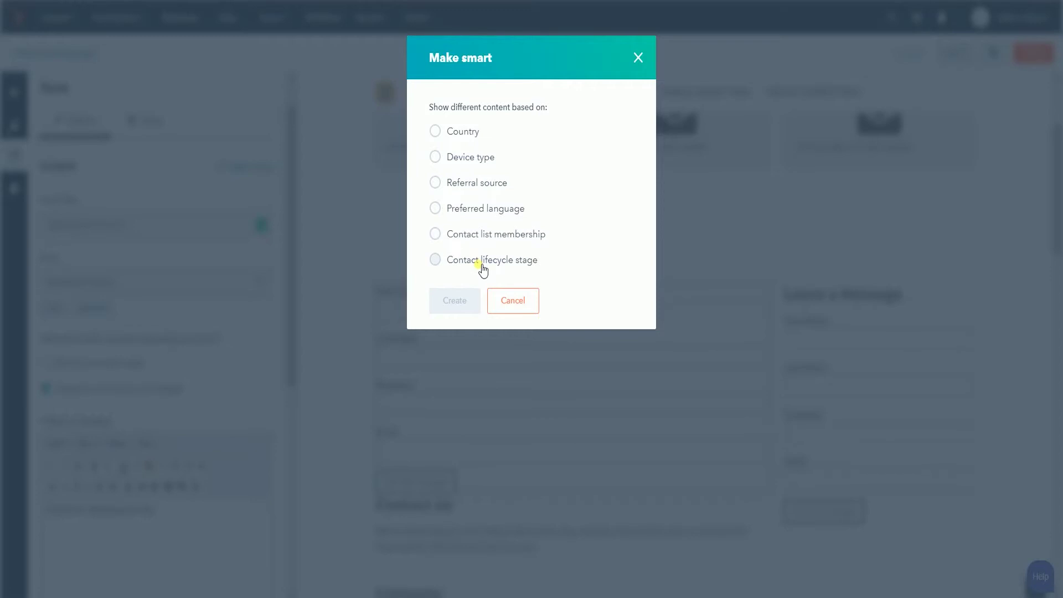
click(477, 183)
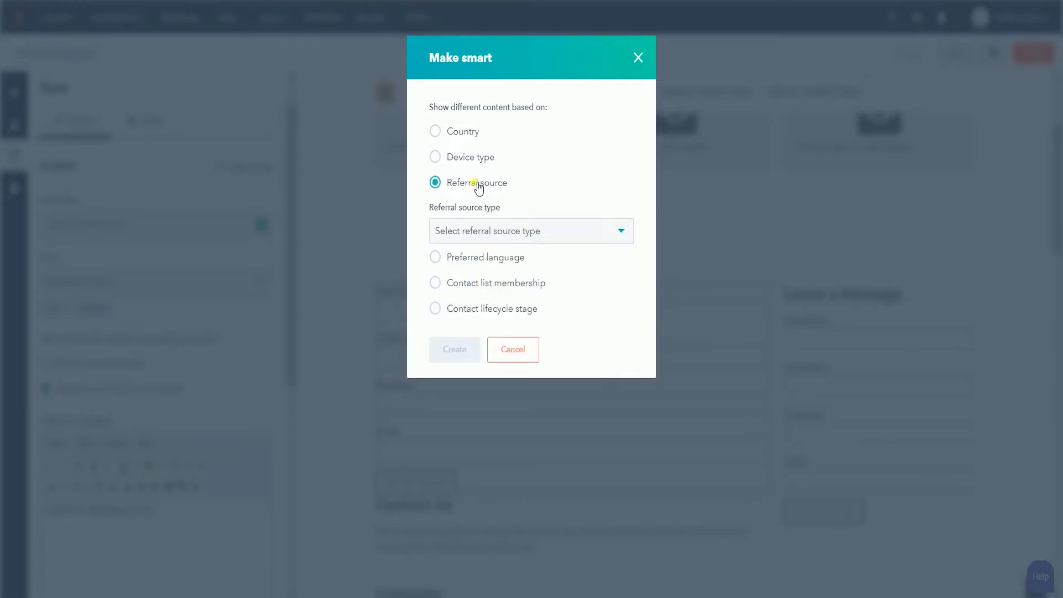
click(531, 233)
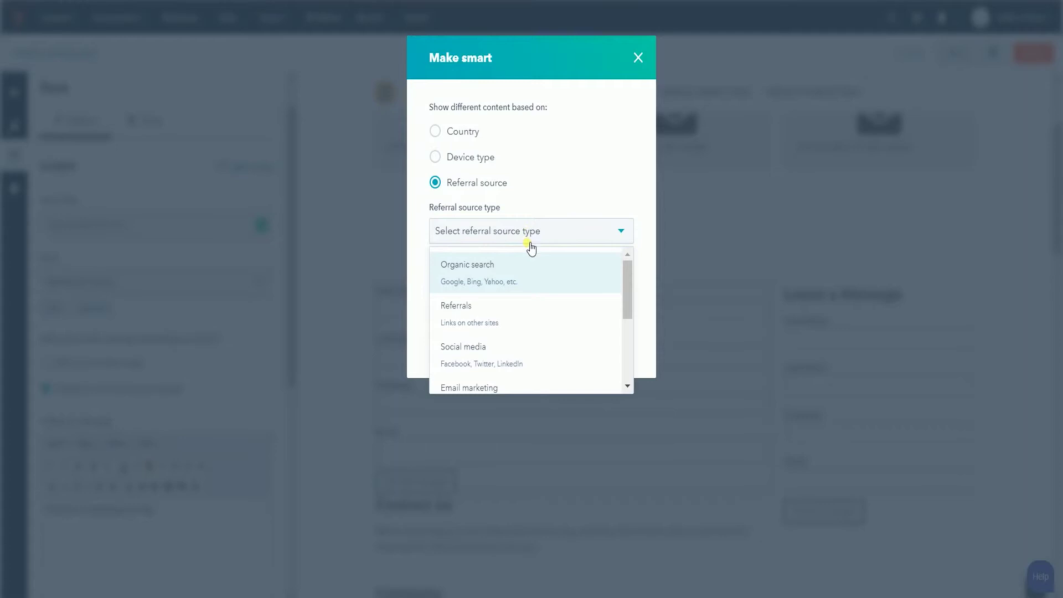
click(520, 351)
click(515, 271)
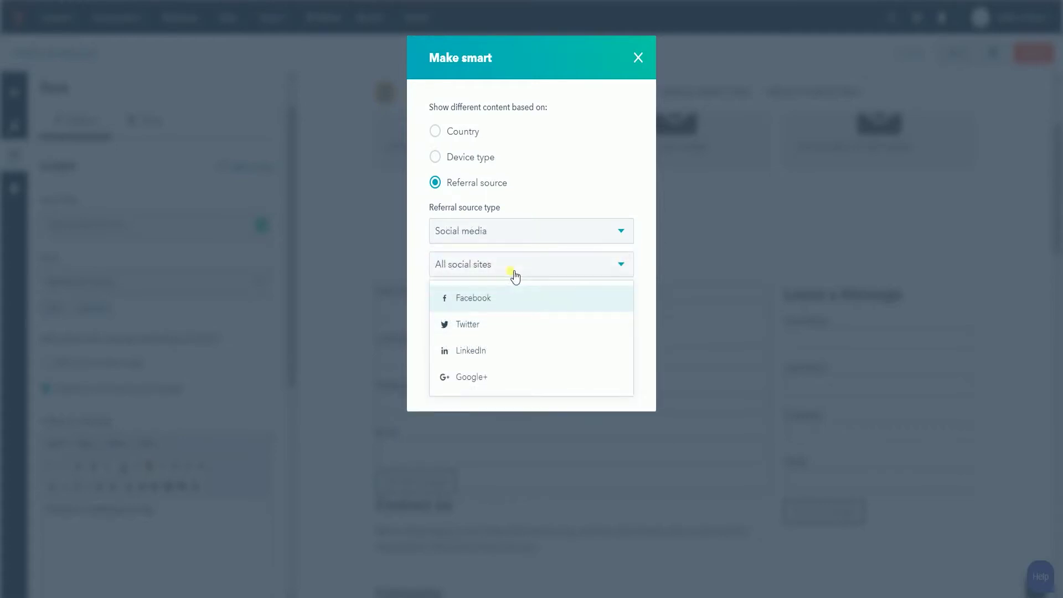
click(515, 274)
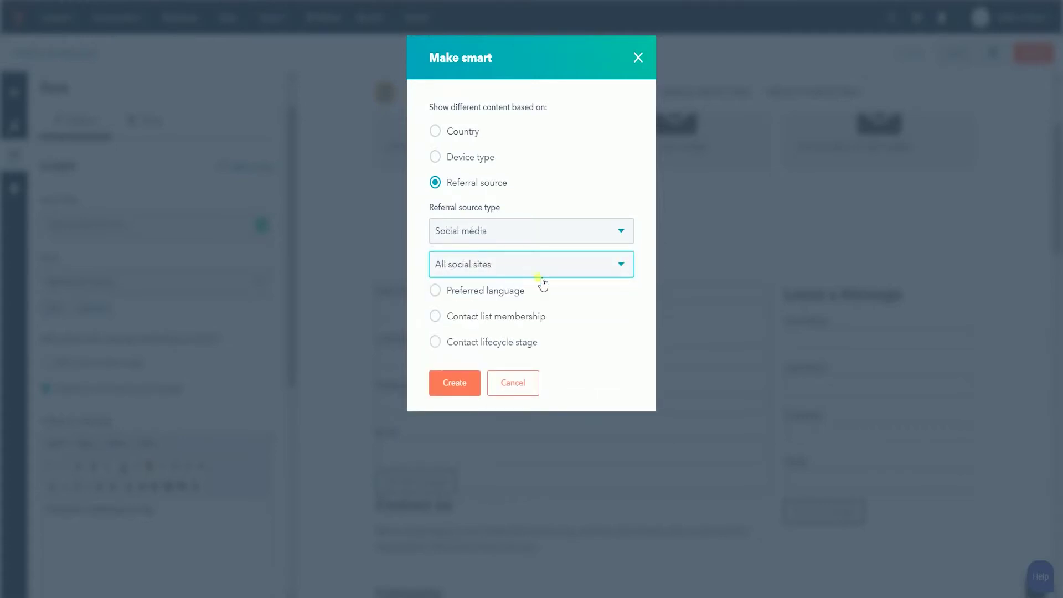
click(459, 397)
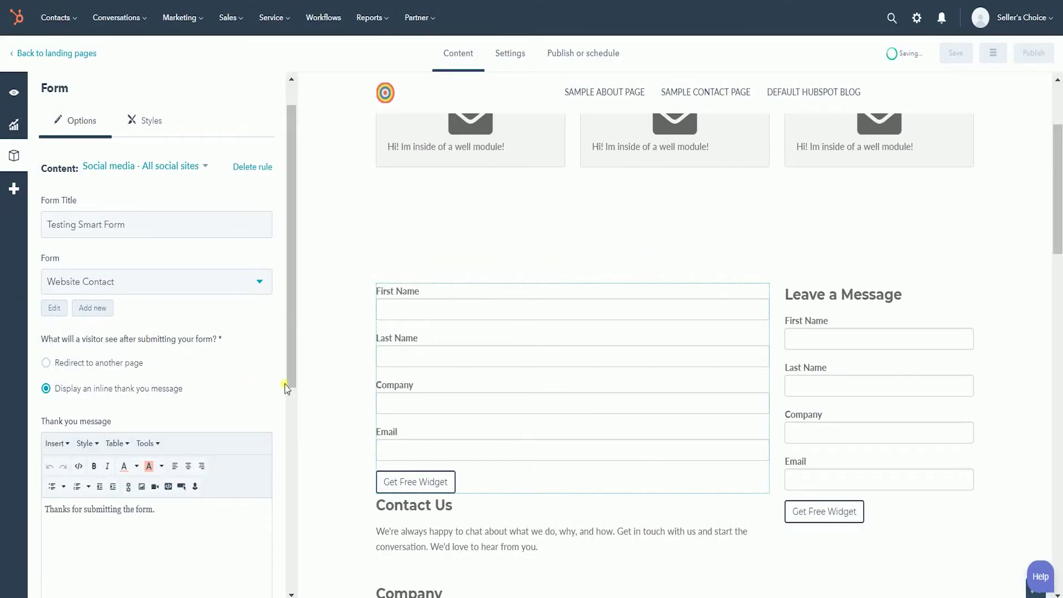
- Add another smart rule targeting Social media referrals from Facebook
click(184, 169)
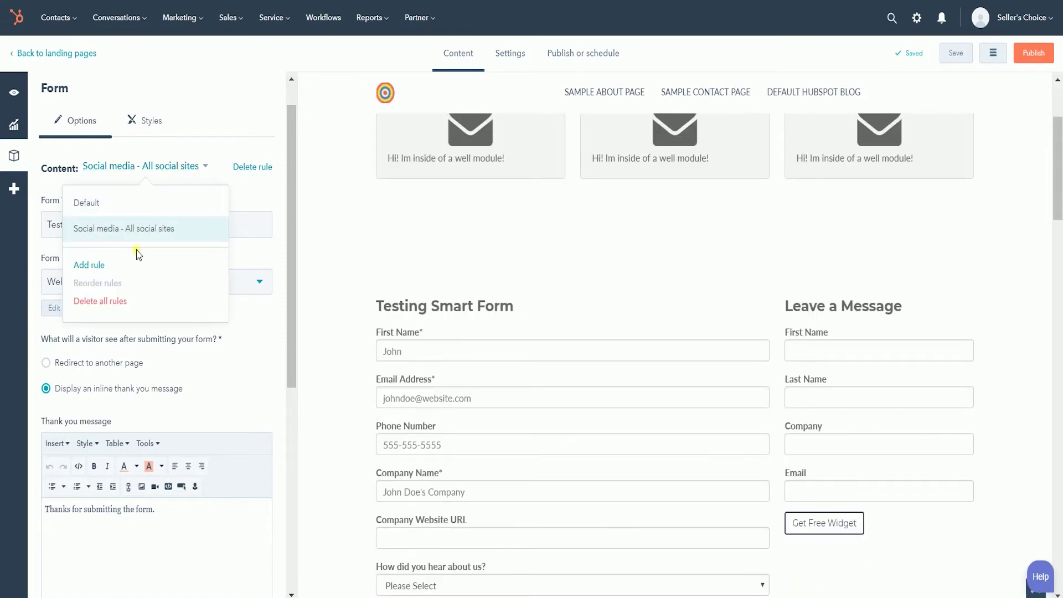
click(91, 266)
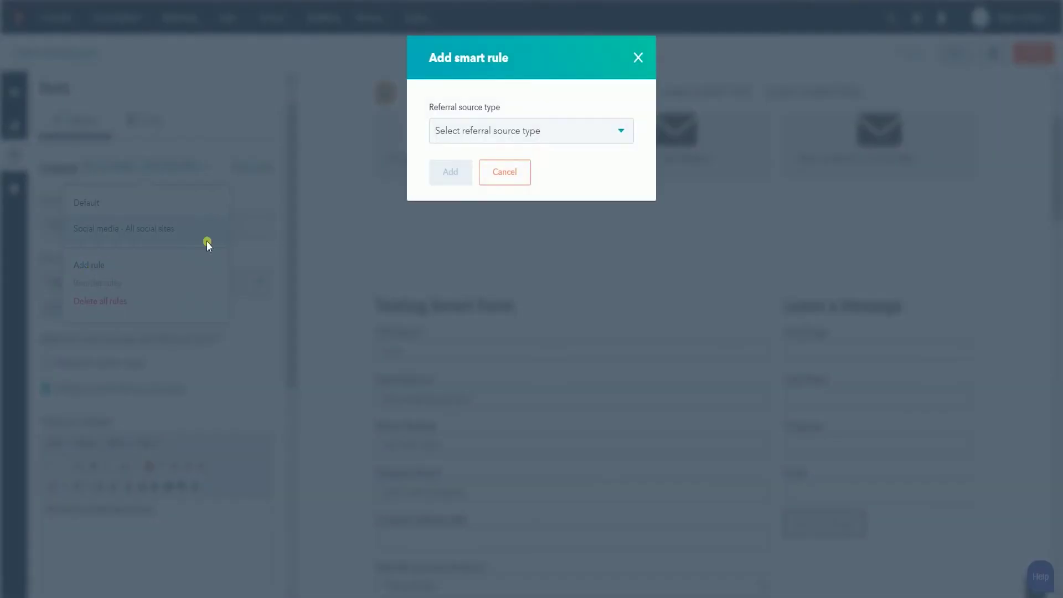
click(476, 137)
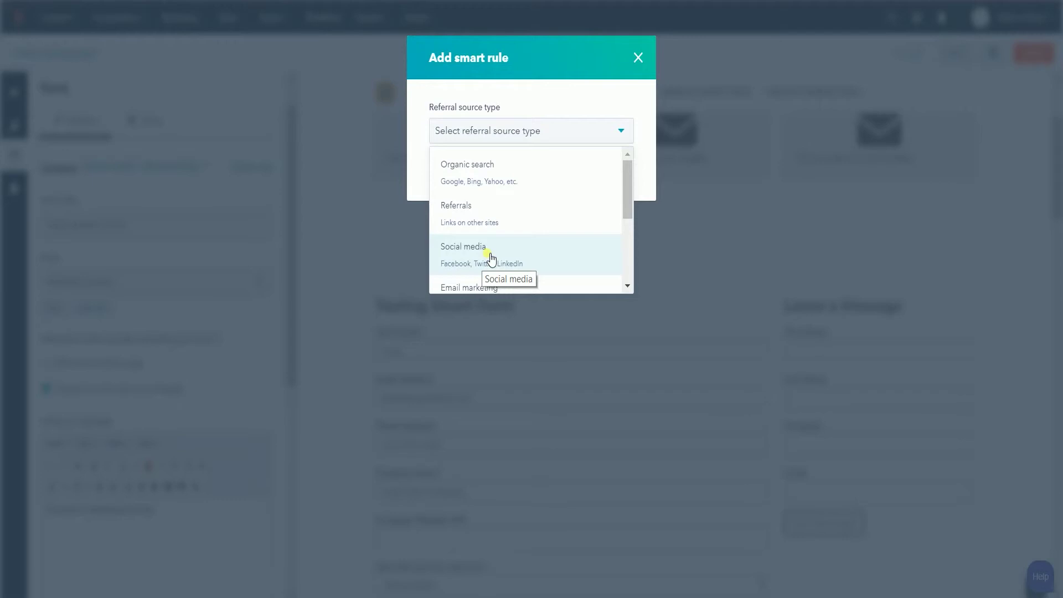
click(491, 257)
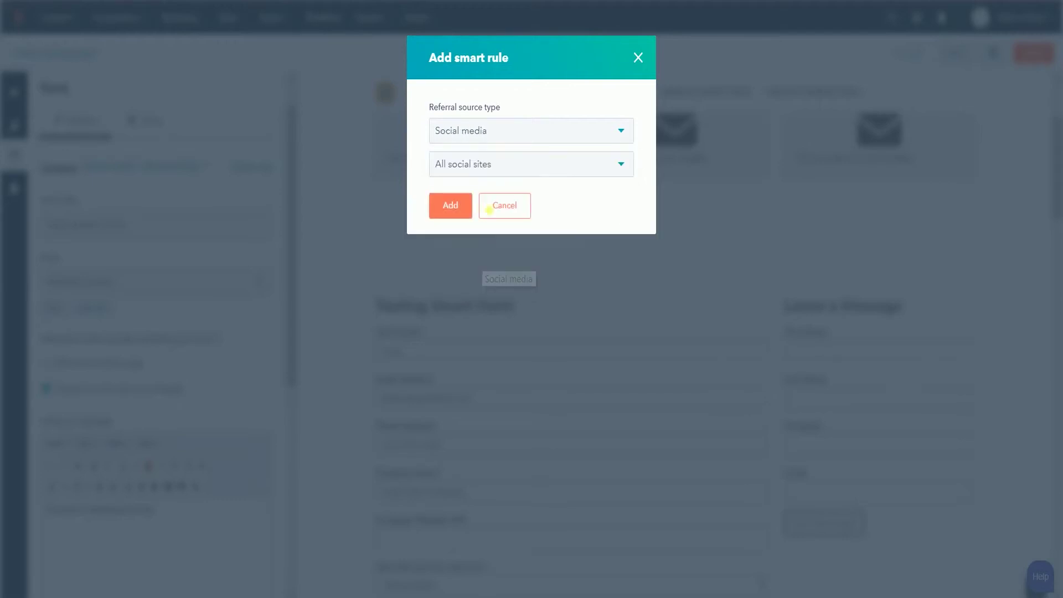
click(487, 163)
click(481, 207)
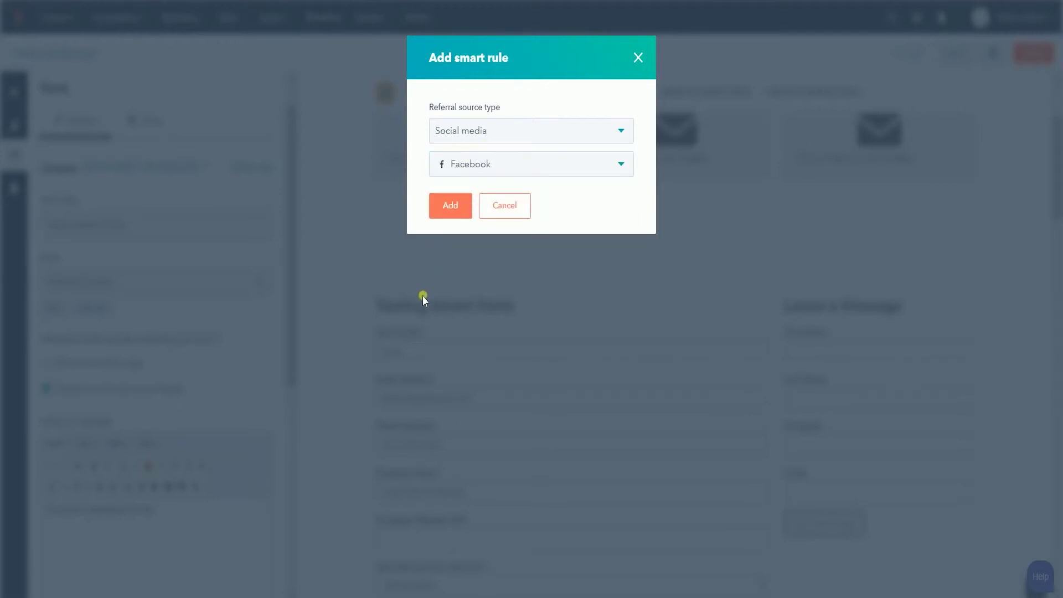
click(460, 216)
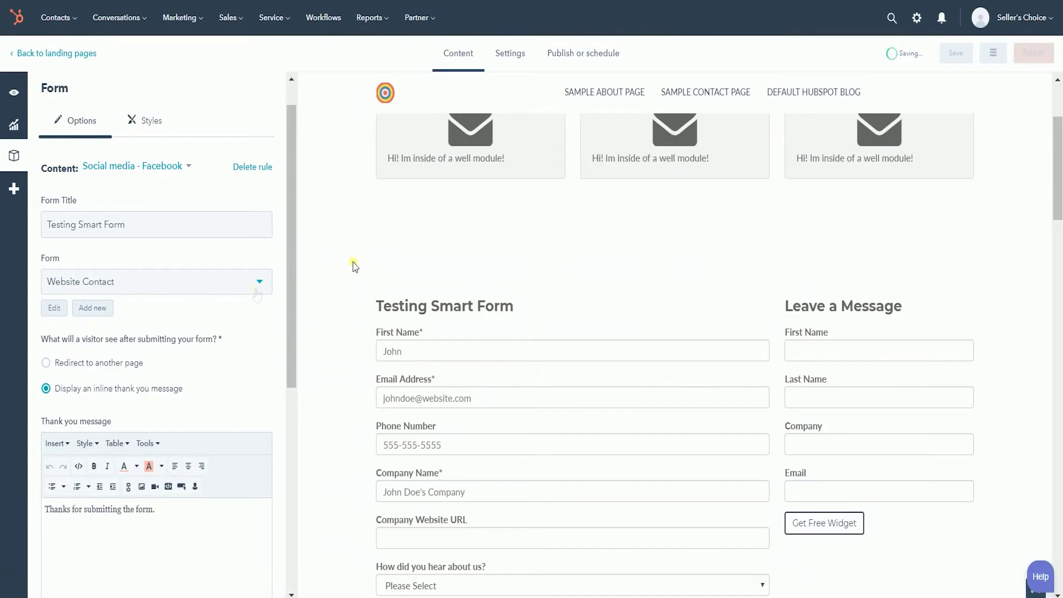
- Use the Facebook Lead form for the Facebook rule and review the Webinar Signup form
click(255, 289)
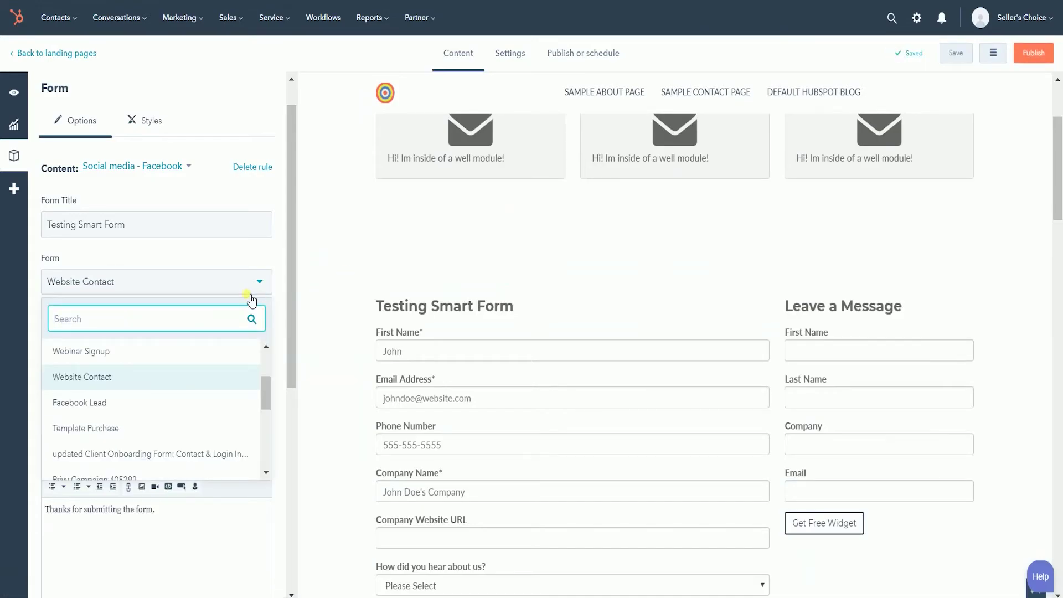
click(80, 405)
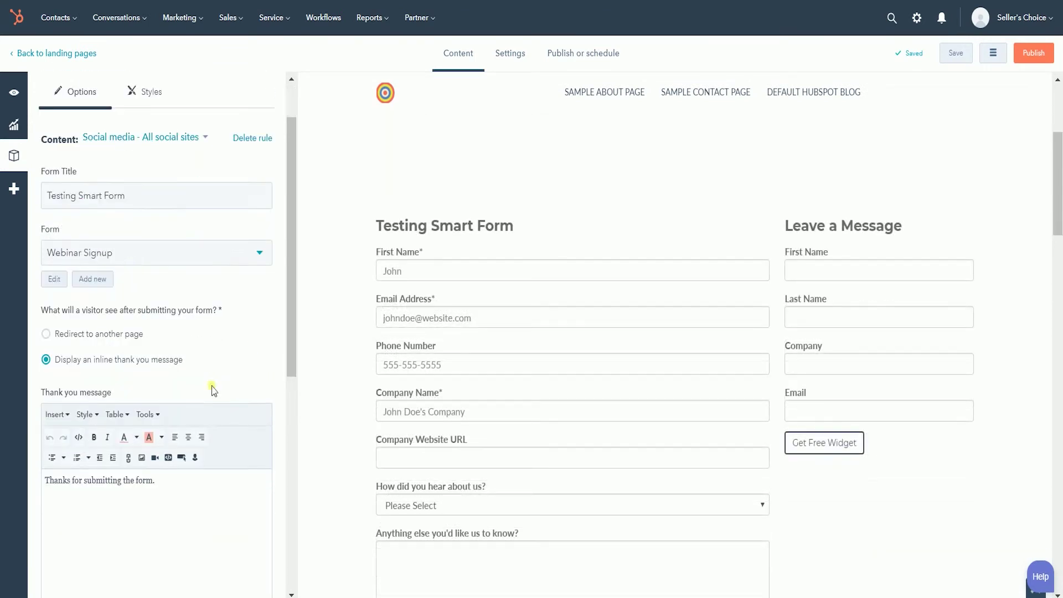
scroll(247, 361, down, 3)
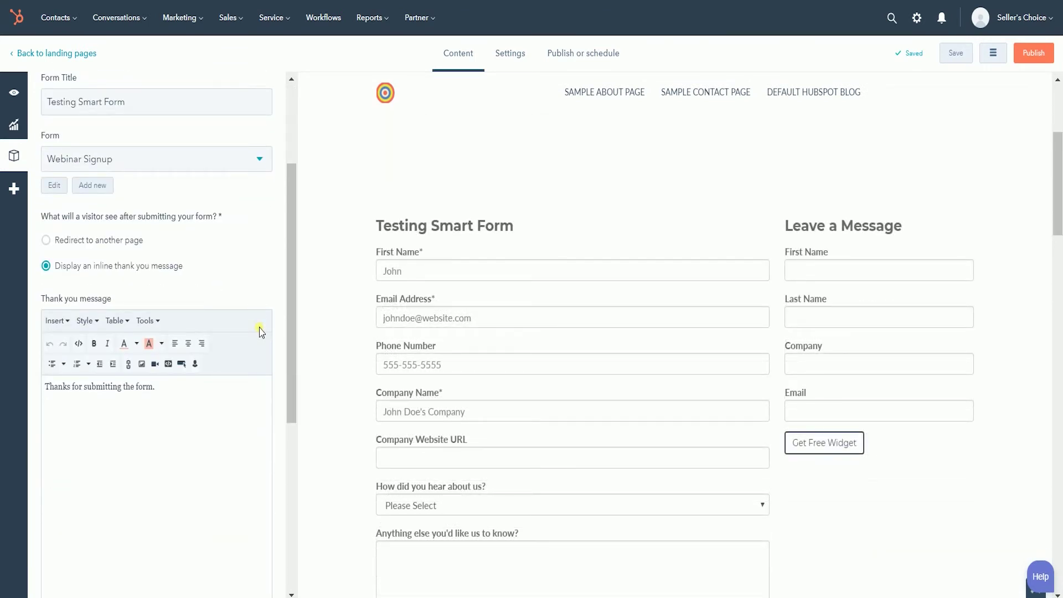
click(51, 186)
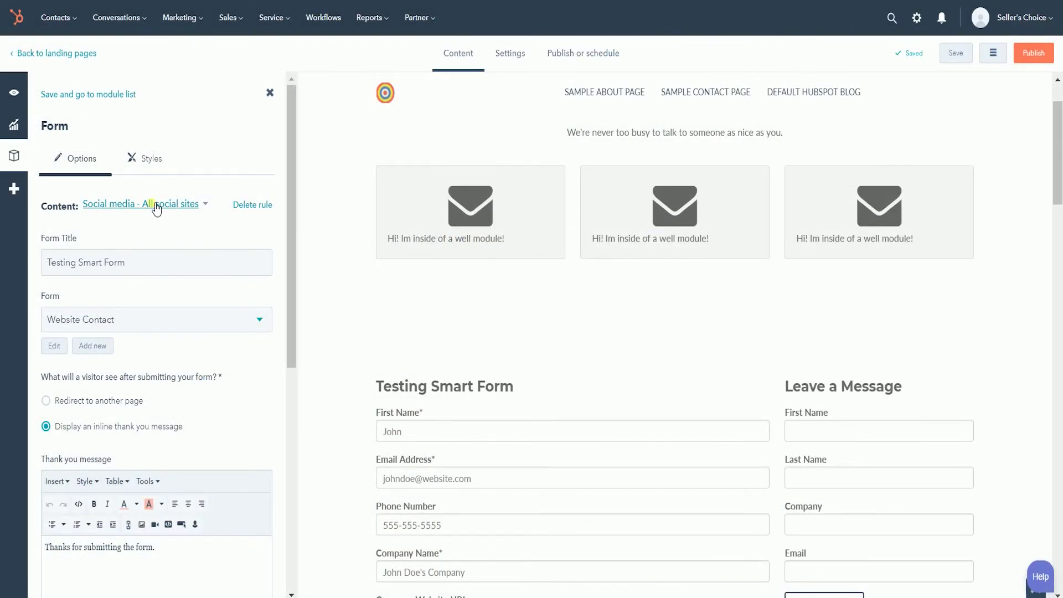
click(157, 205)
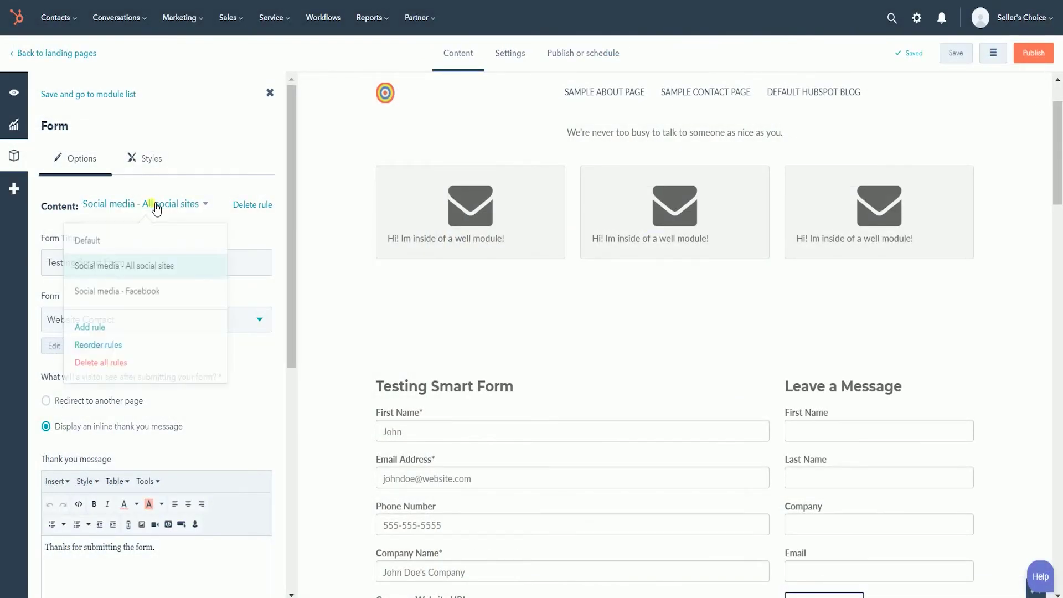
- Confirm the Social media - Facebook rule uses Facebook Lead, then save and return to modules
click(138, 288)
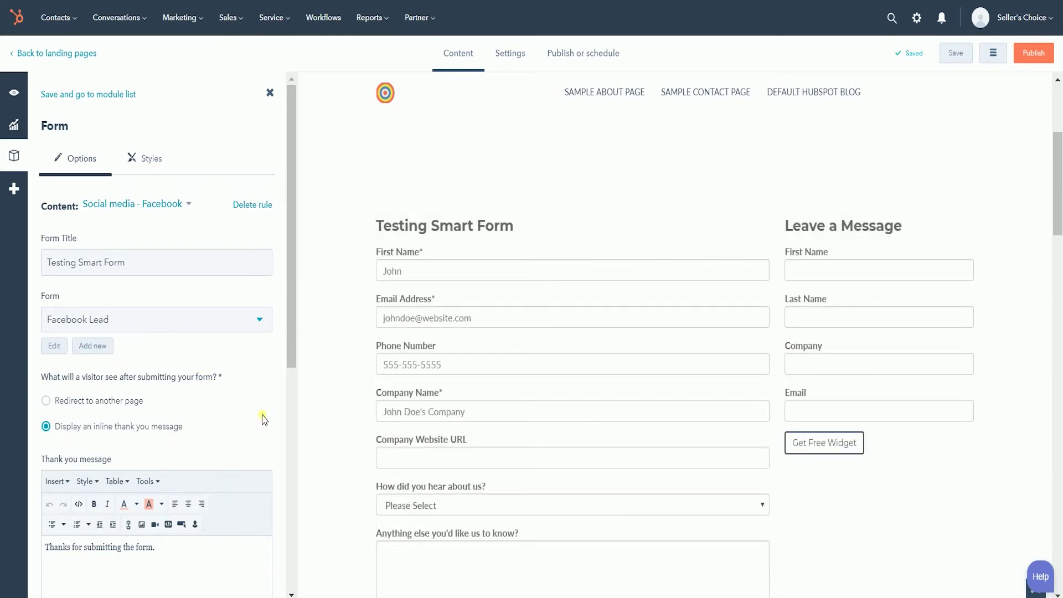
scroll(263, 419, down, 8)
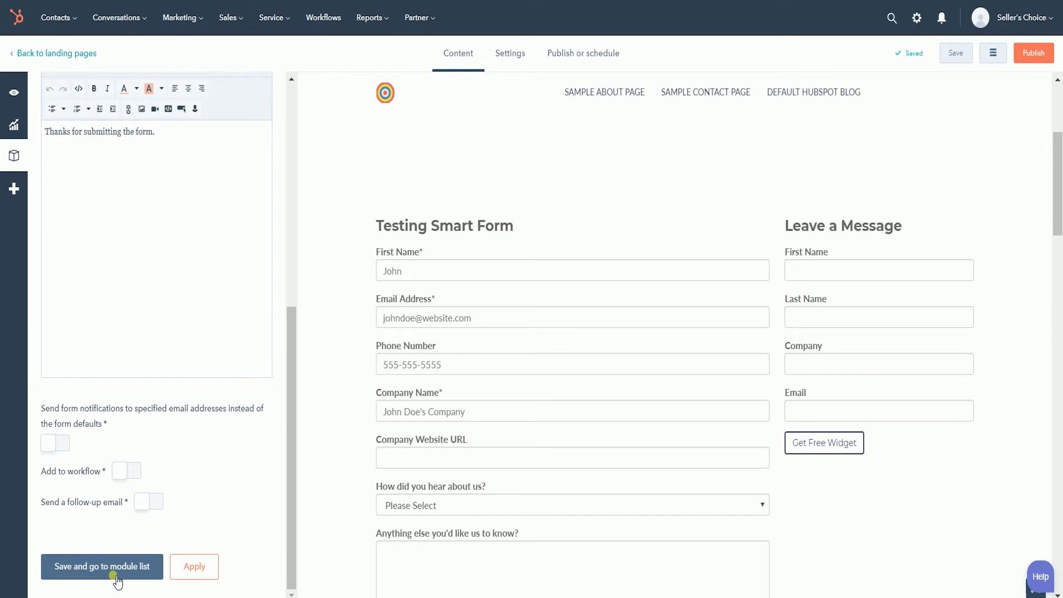
click(114, 576)
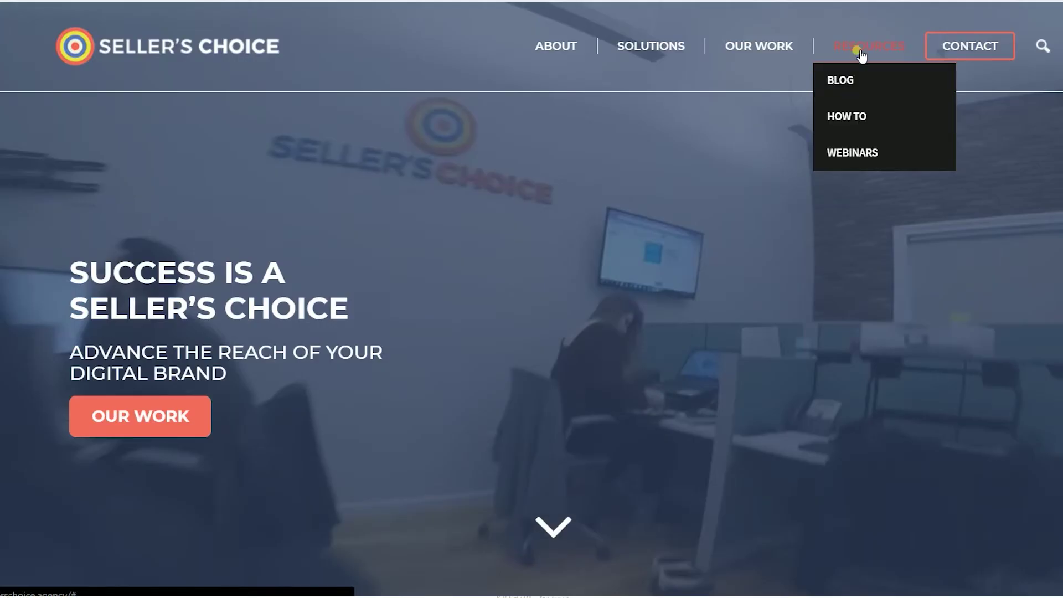
- Browse Seller's Choice How To resources and a webinar page, then scroll the Blog posts
click(836, 114)
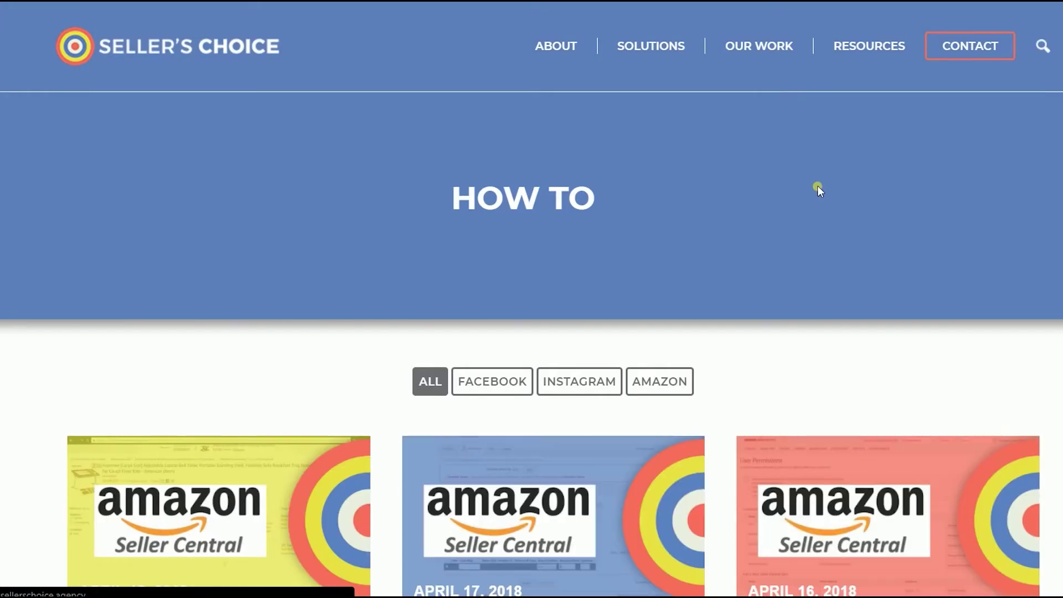
scroll(818, 191, down, 7)
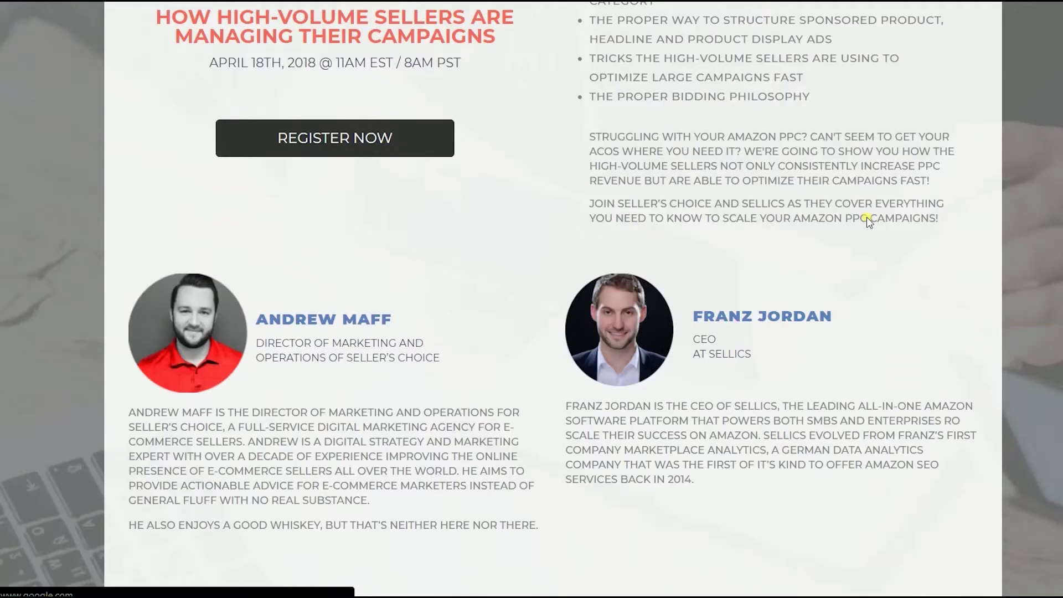
key(alt+Left)
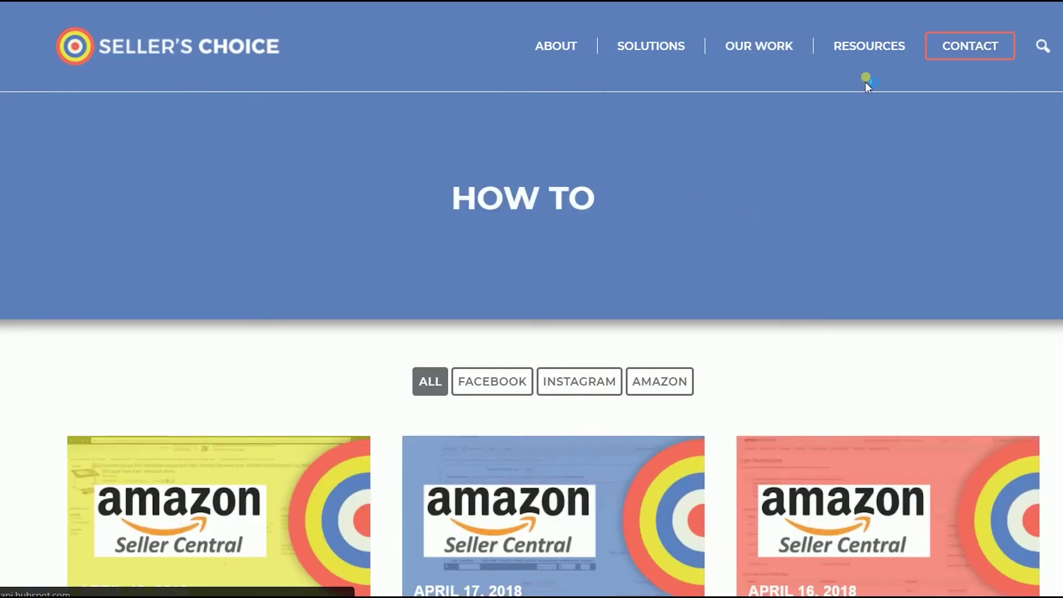
click(861, 87)
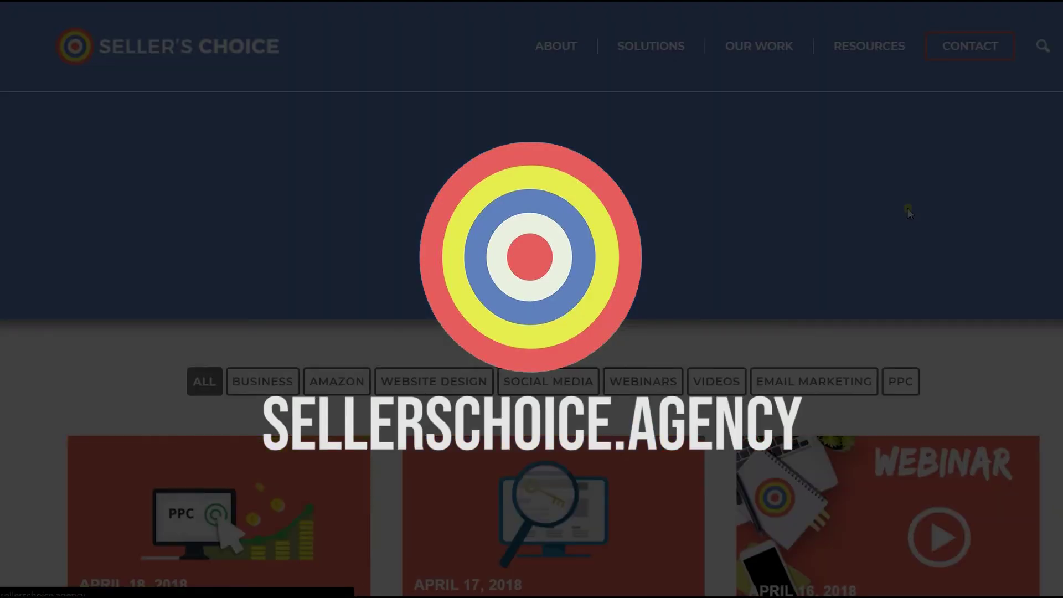
scroll(908, 209, down, 12)
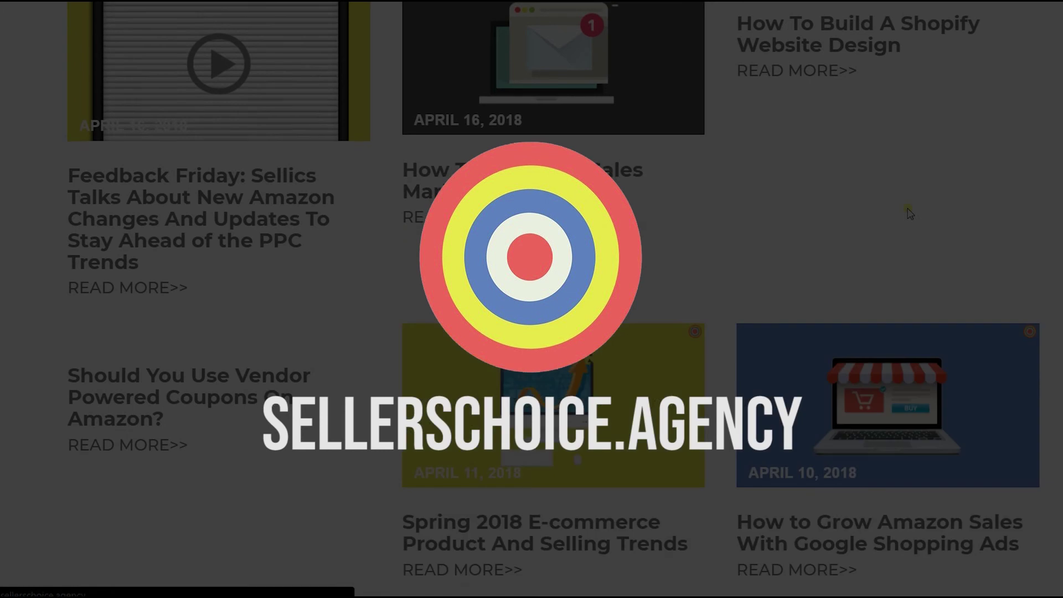
scroll(909, 211, up, 13)
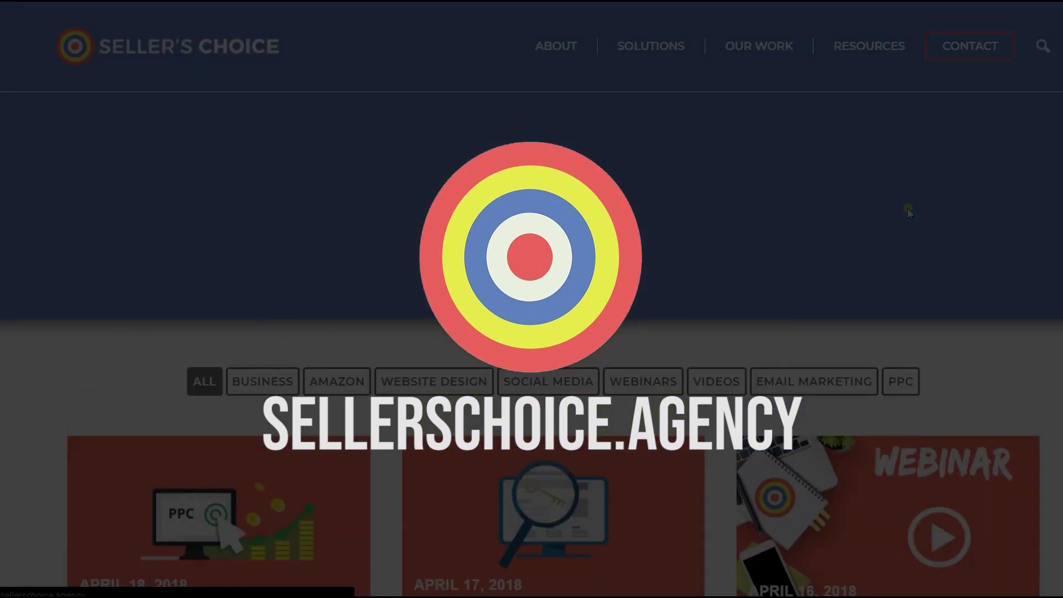